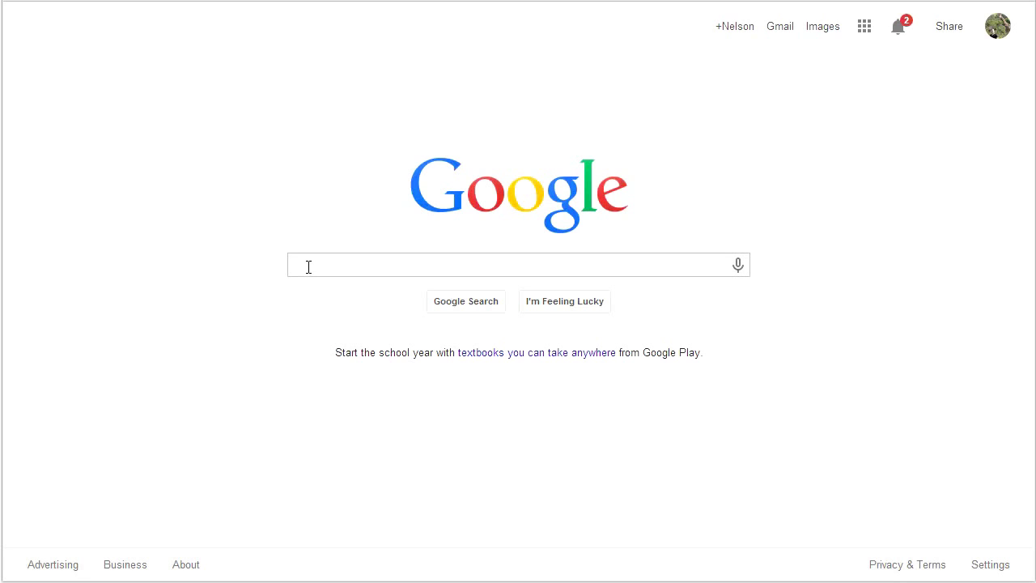
# Search Google for 'real estate' and switch to the Images results.
pyautogui.click(309, 267)
pyautogui.write('real estate')
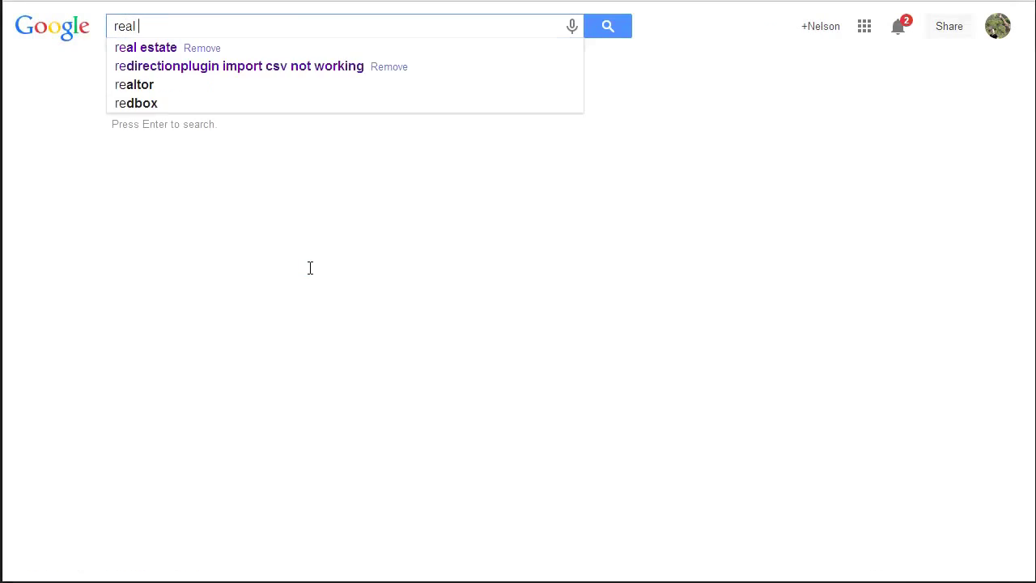
pyautogui.press('Return')
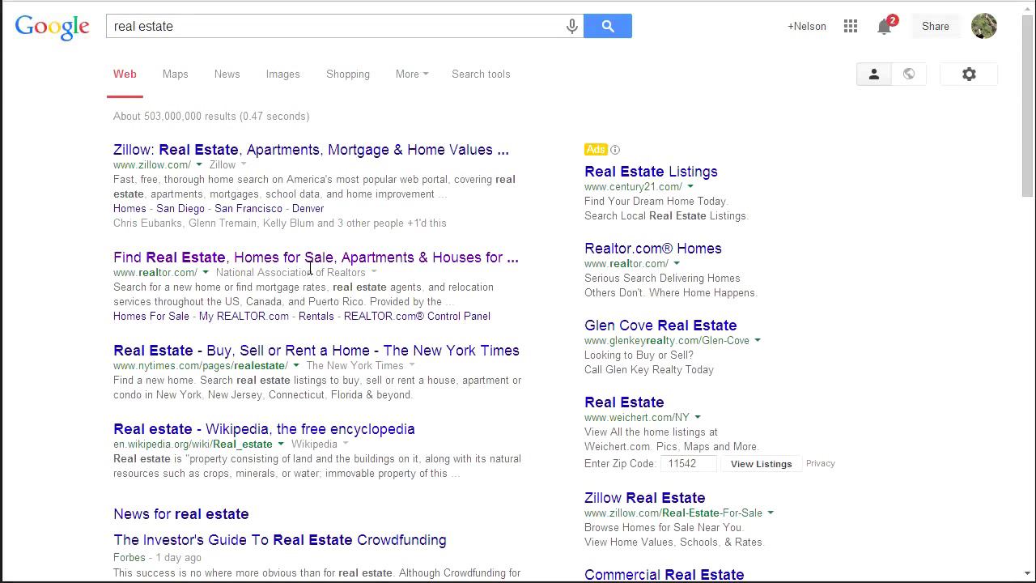
pyautogui.click(280, 74)
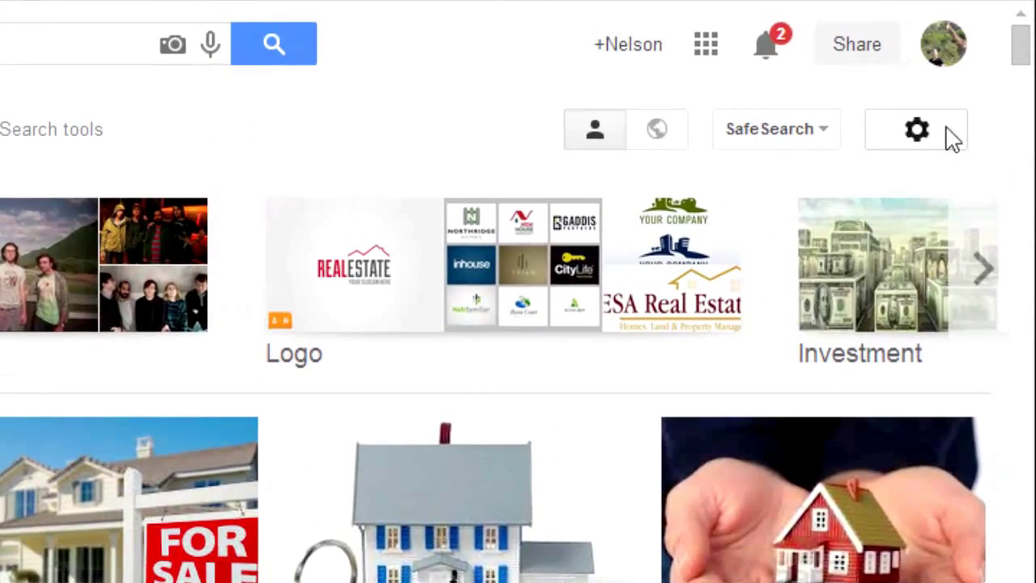
# In Advanced Image Search, set usage rights to 'free to use or share, even commercially'.
pyautogui.click(953, 138)
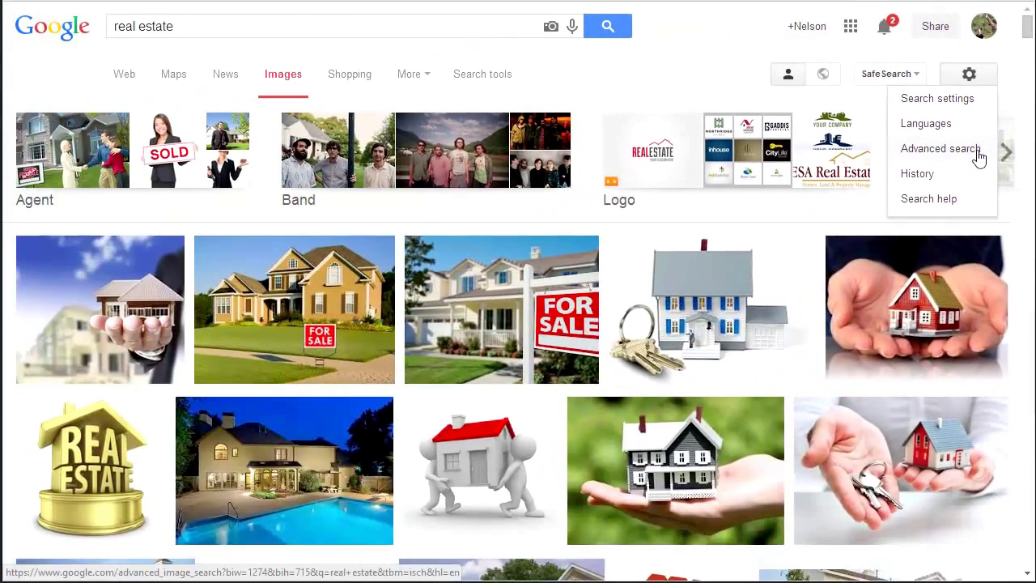
pyautogui.click(940, 237)
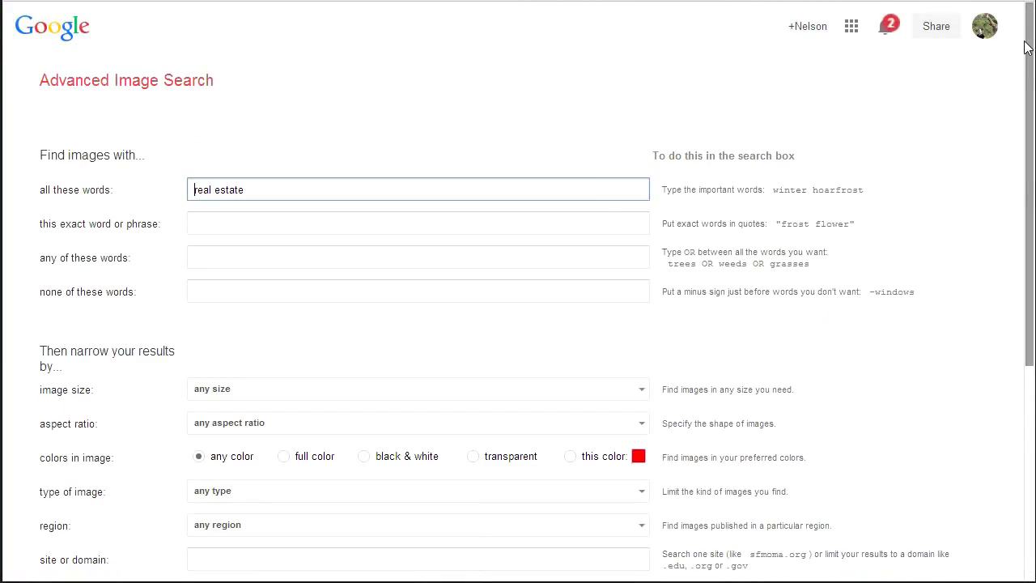
pyautogui.scroll(-3, 1029, 39)
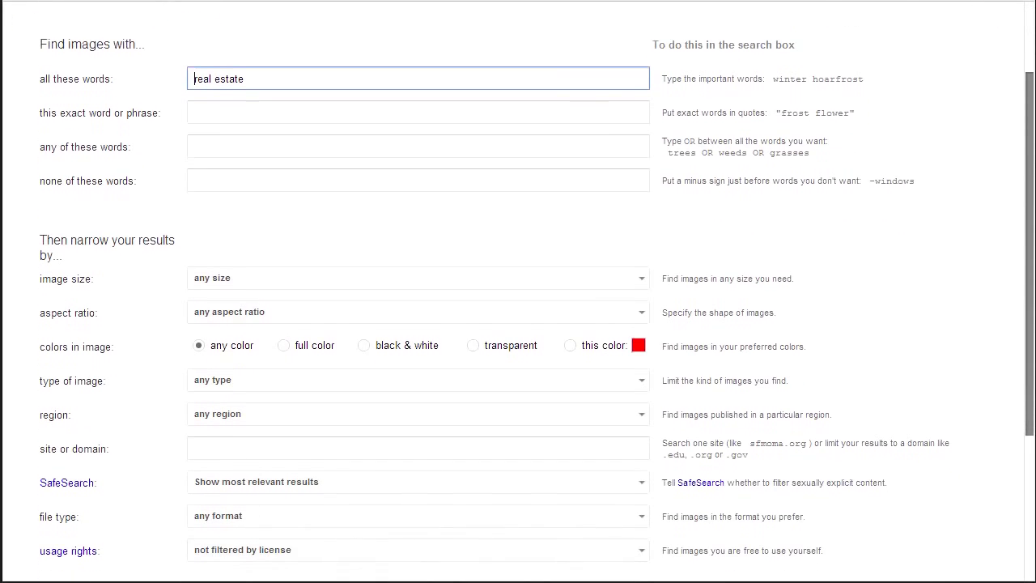
pyautogui.scroll(-3, 998, 266)
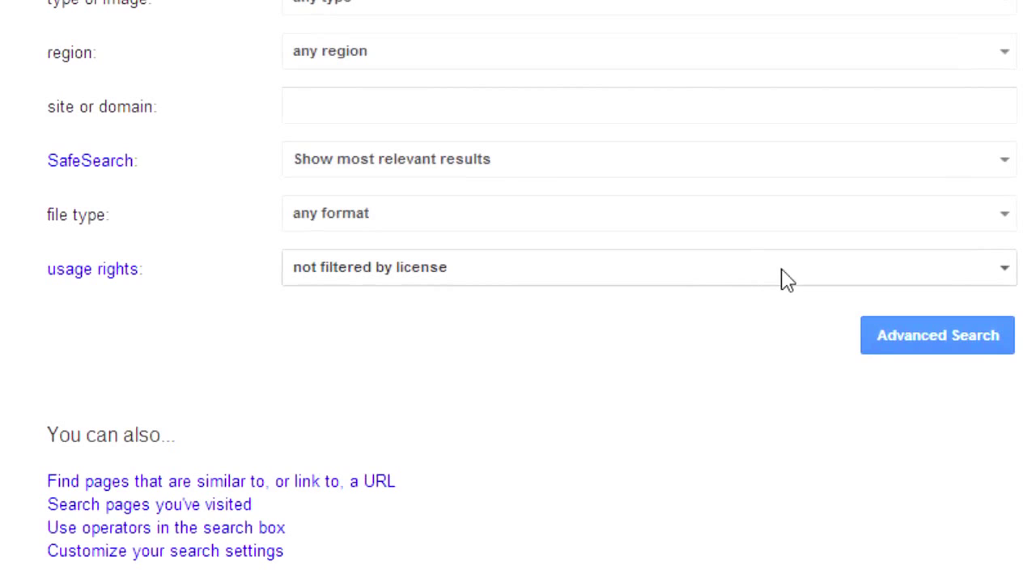
pyautogui.click(783, 277)
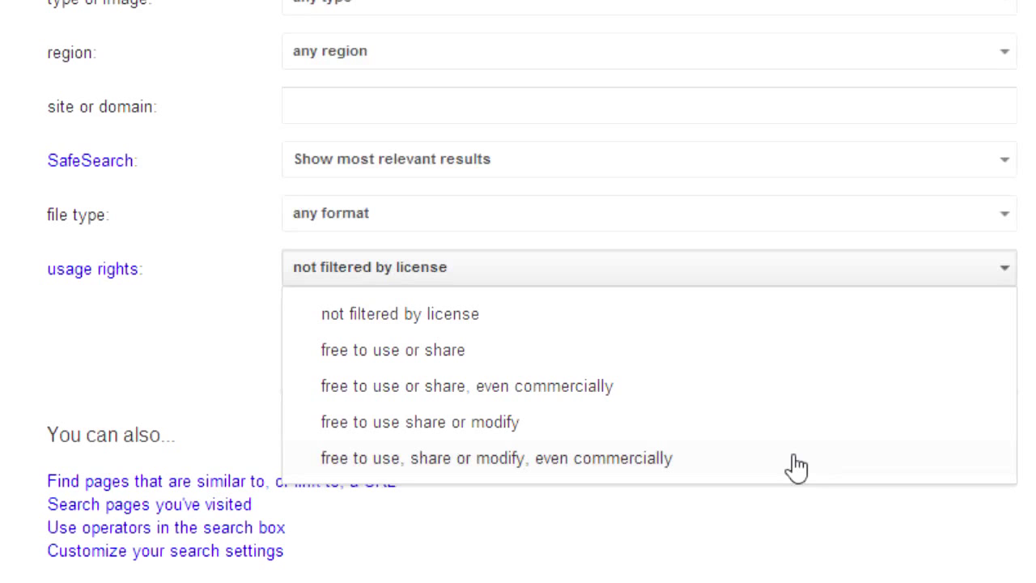
pyautogui.click(802, 386)
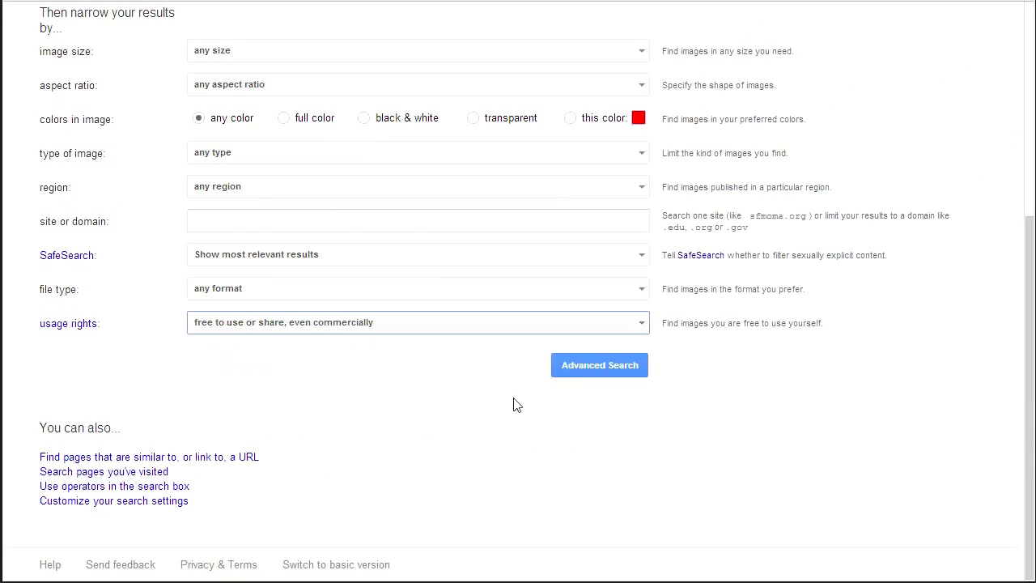
# Run the advanced search to list real estate images labeled for reuse.
pyautogui.click(583, 374)
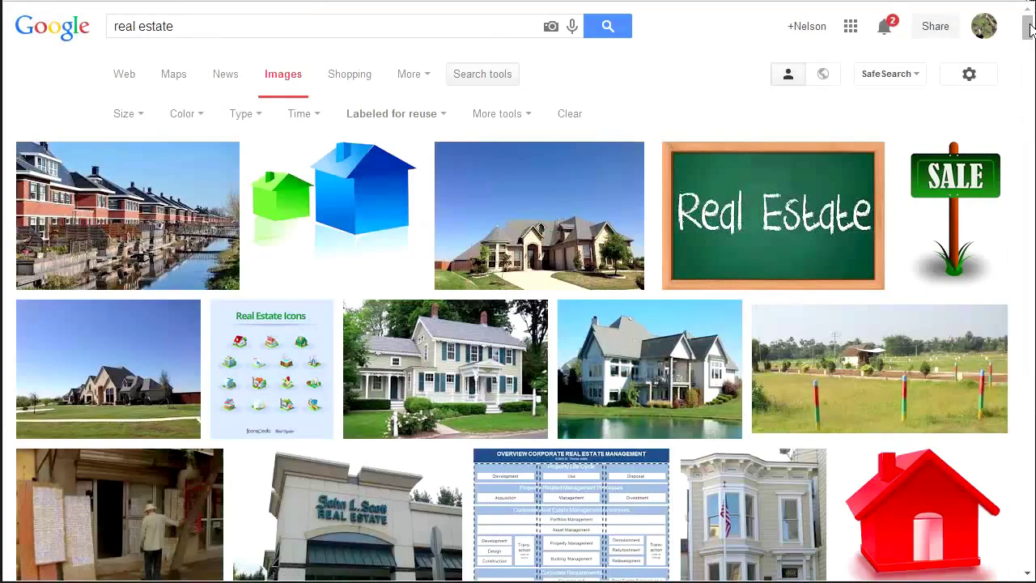
pyautogui.moveTo(1030, 30)
pyautogui.mouseDown()
pyautogui.moveTo(1029, 81)
pyautogui.moveTo(1026, 30)
pyautogui.mouseUp()
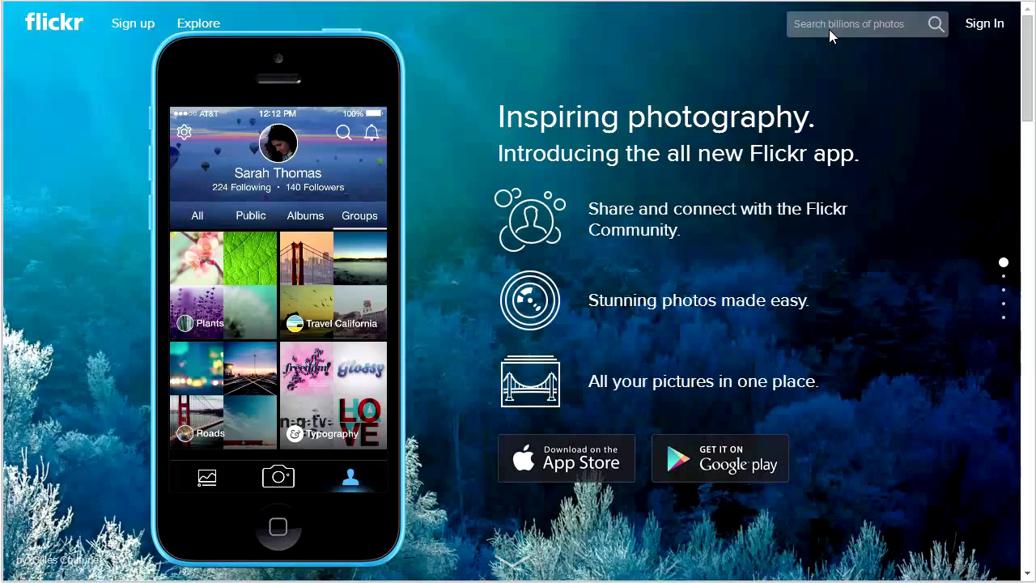
# Search Flickr for 'real estate' photos and filter them to Creative Commons only.
pyautogui.click(829, 30)
pyautogui.write('restaurant')
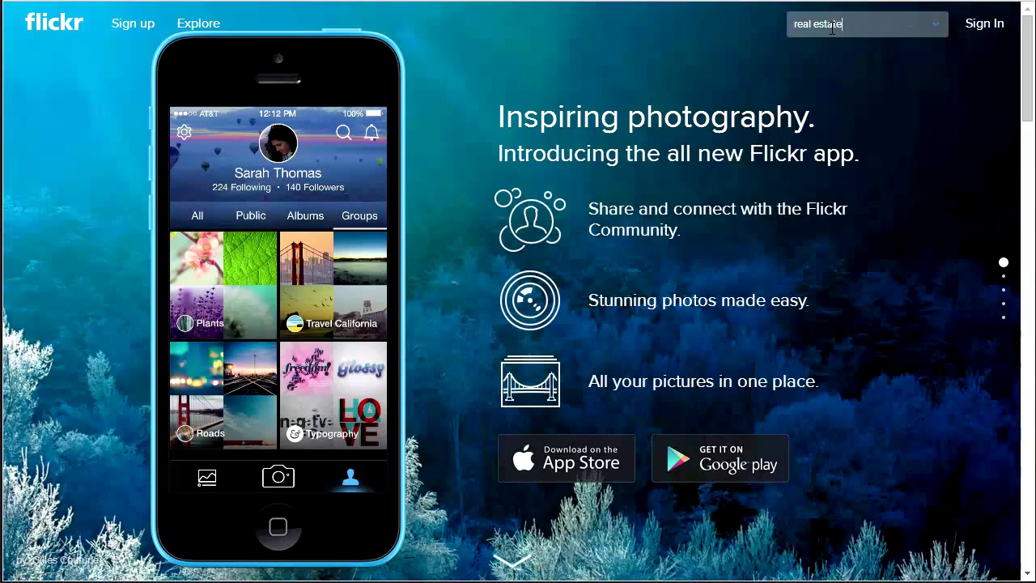
pyautogui.press('Return')
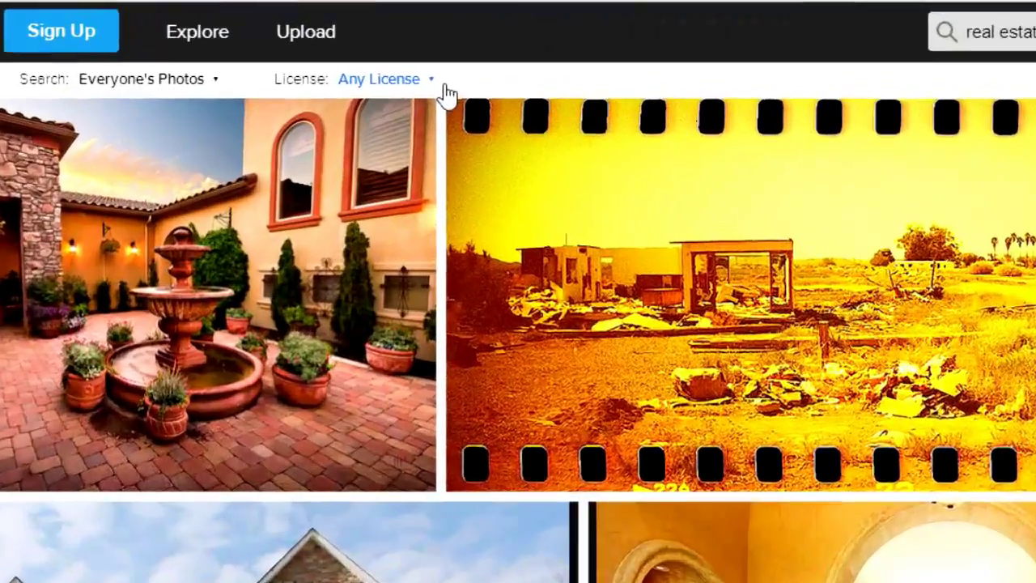
pyautogui.click(418, 57)
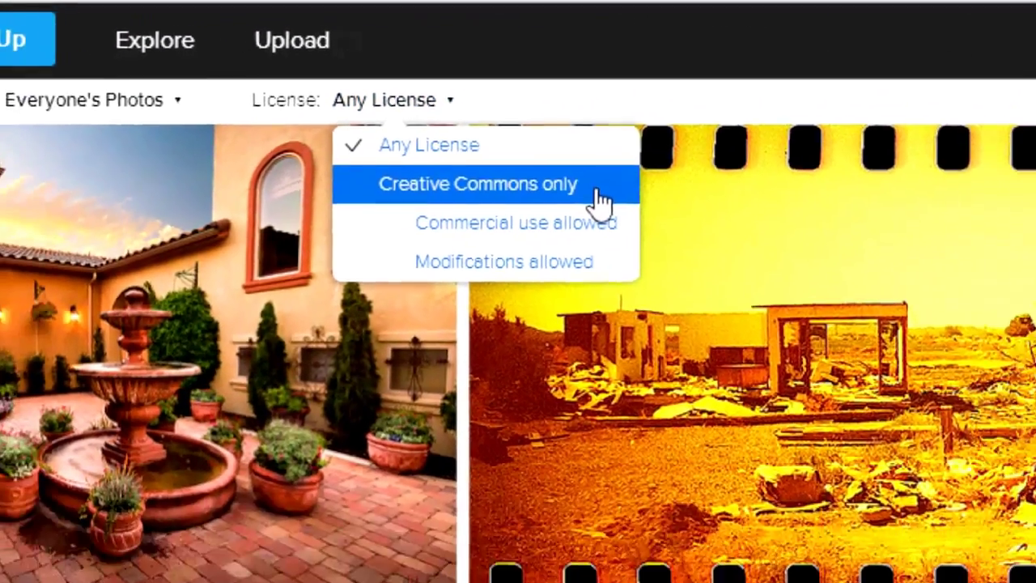
pyautogui.click(638, 231)
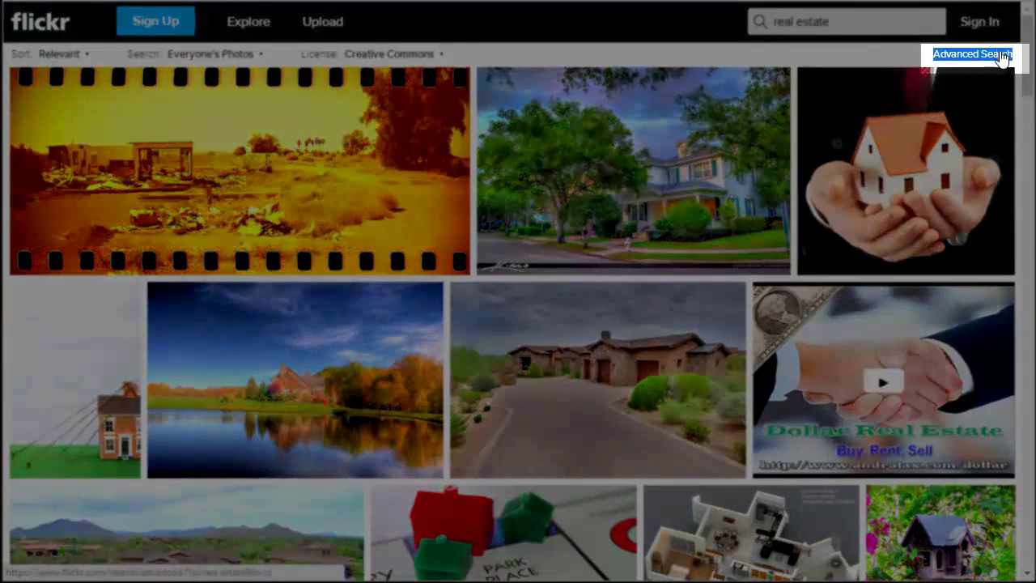
pyautogui.click(1003, 55)
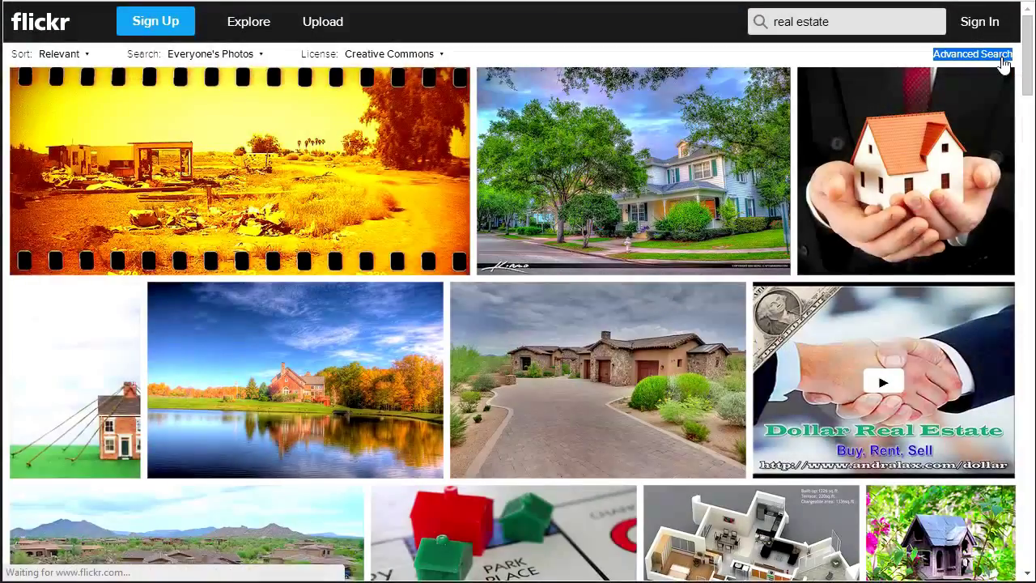
# Scroll Flickr's Advanced Search form down to its Creative Commons options.
pyautogui.scroll(-5, 1027, 51)
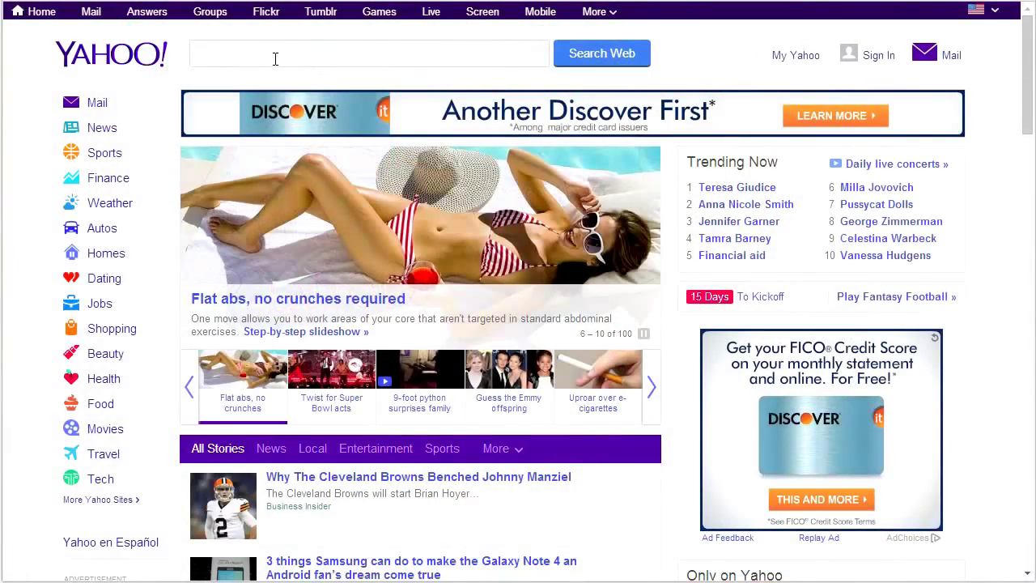
# Search Yahoo for 'luxury real estate' and show the image results.
pyautogui.click(275, 57)
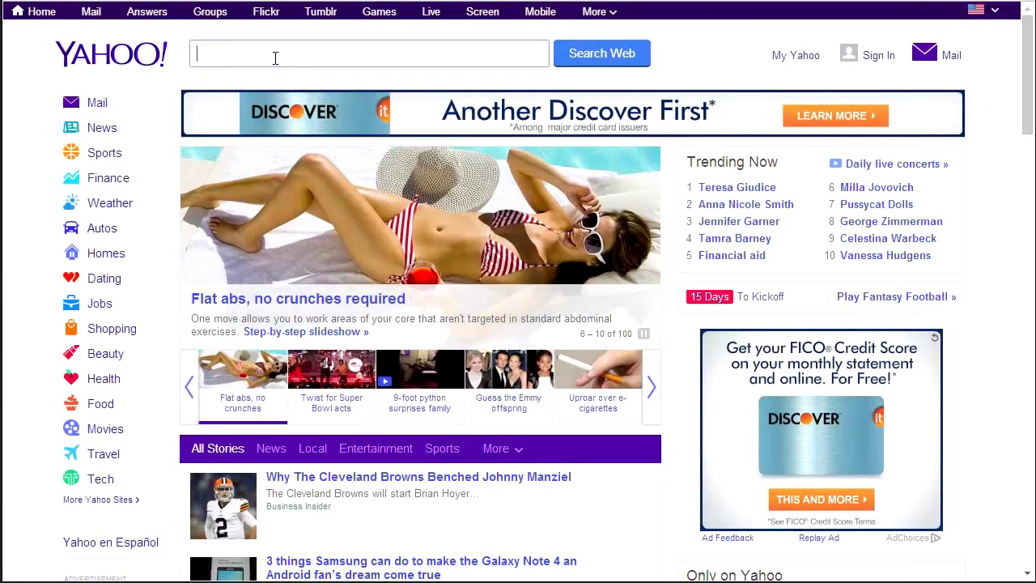
pyautogui.write('luxury real estate')
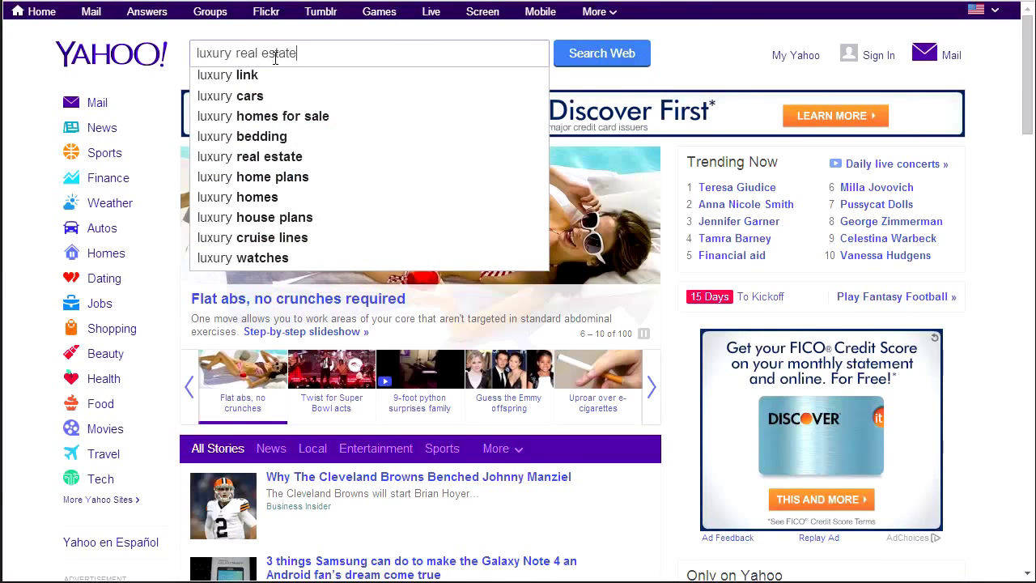
pyautogui.press('Return')
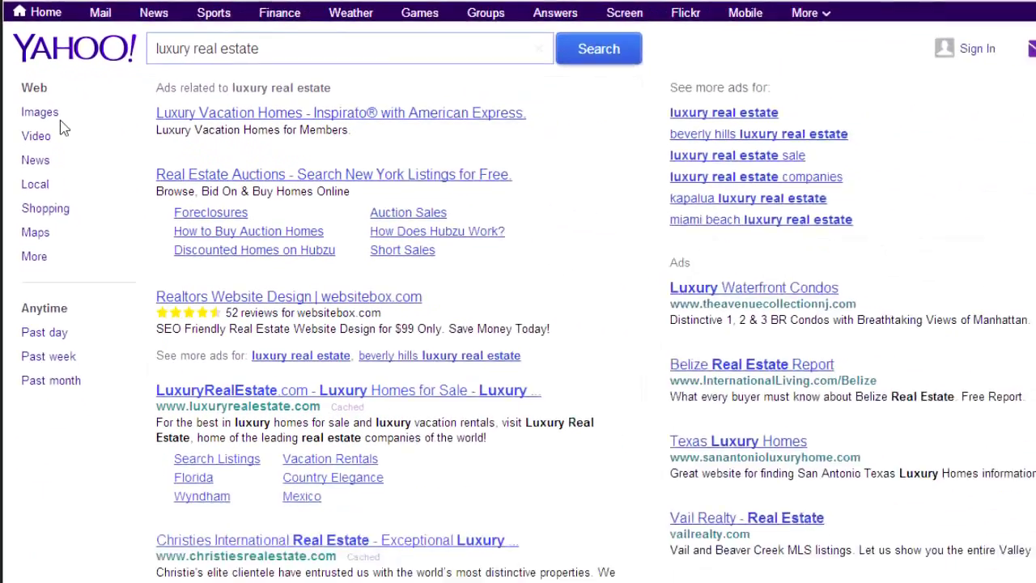
pyautogui.click(52, 113)
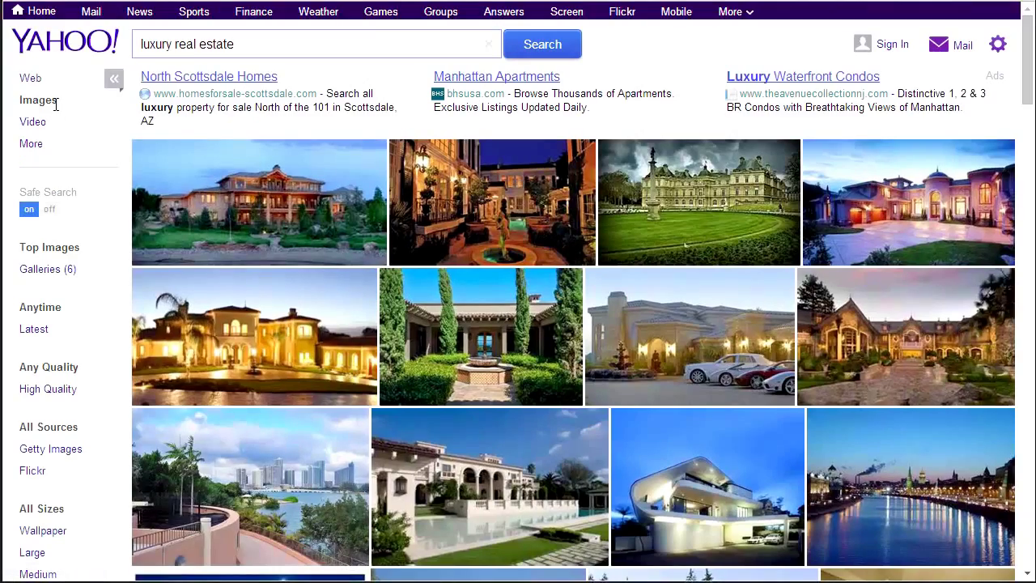
pyautogui.scroll(-3, 102, 113)
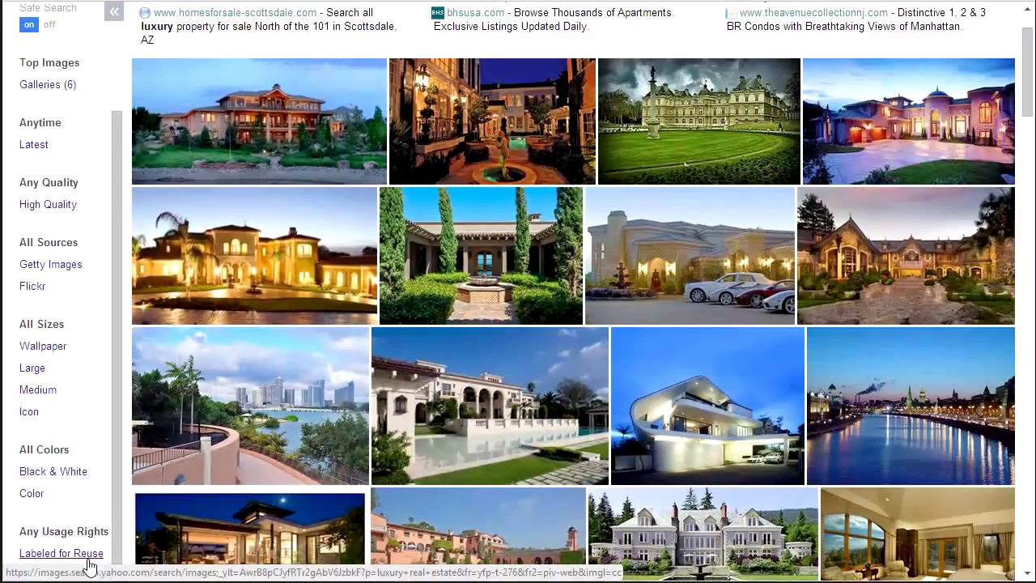
# Restrict the Yahoo luxury real estate images to 'Labeled for Reuse'.
pyautogui.click(89, 559)
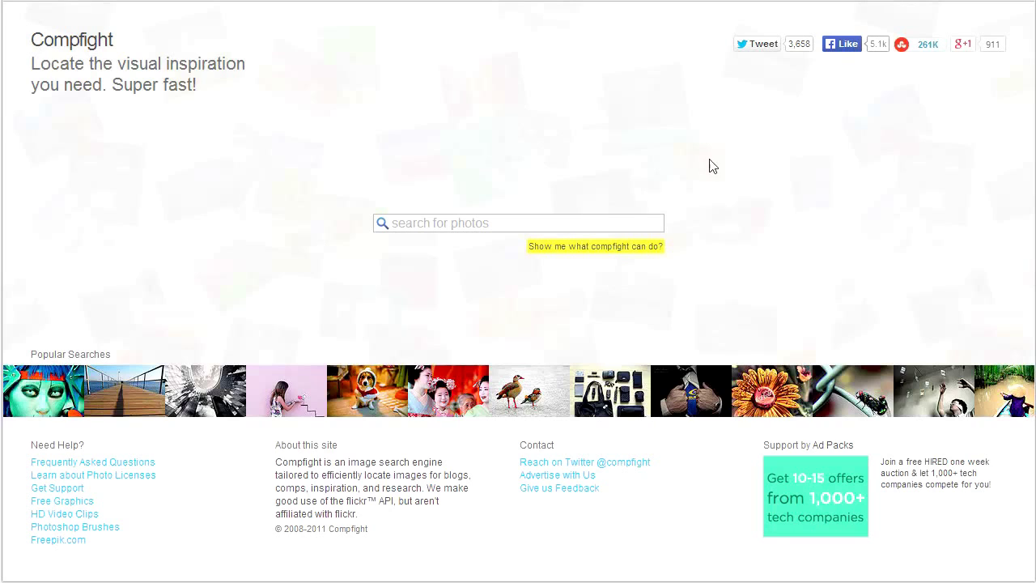
# Search Compfight for 'real estate' and browse the 9,409 Creative Commons results.
pyautogui.click(584, 227)
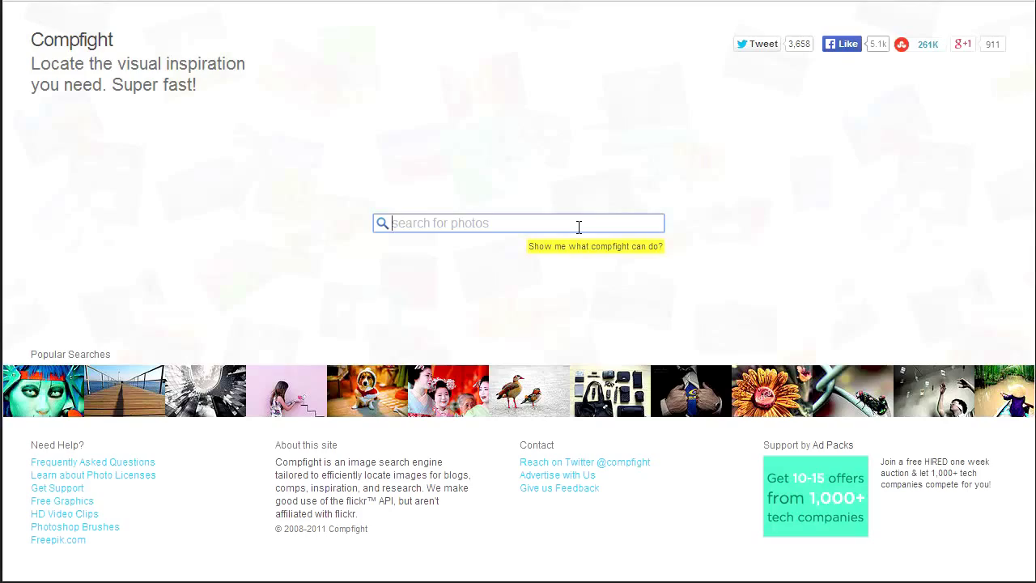
pyautogui.write('real estate')
pyautogui.press('Return')
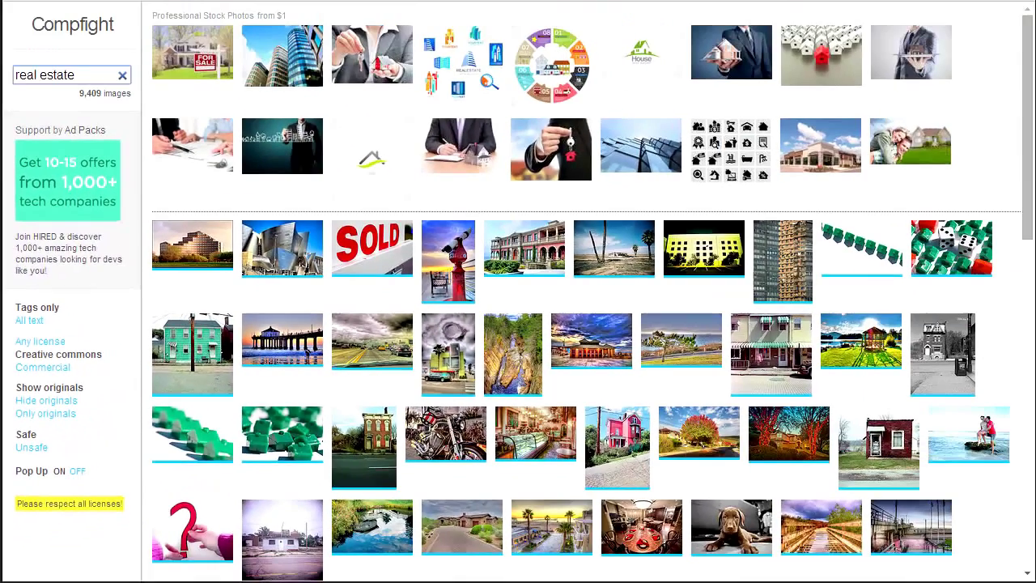
pyautogui.moveTo(1031, 176); pyautogui.dragTo(1031, 489)
pyautogui.scroll(-1, 591, 284)
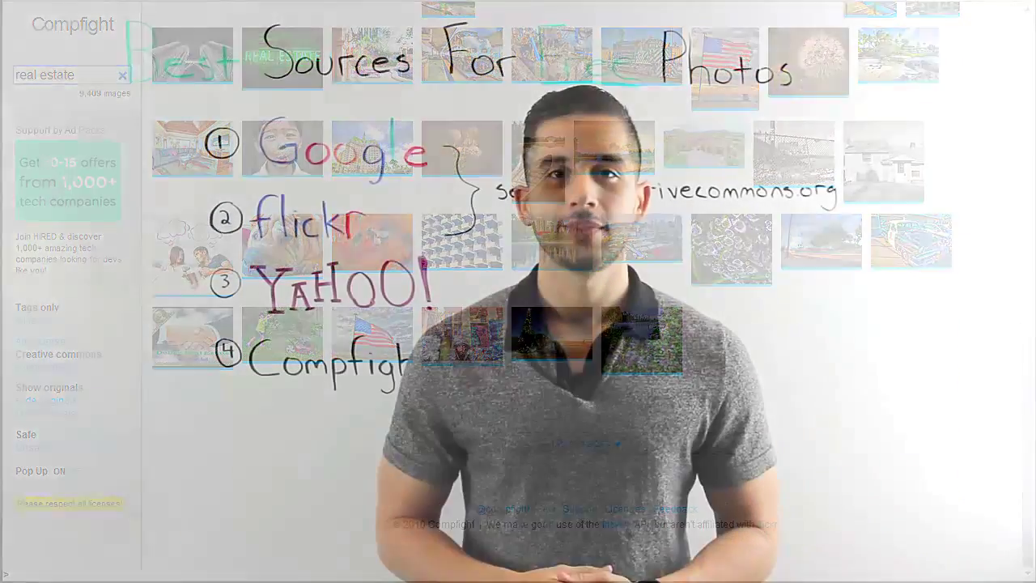